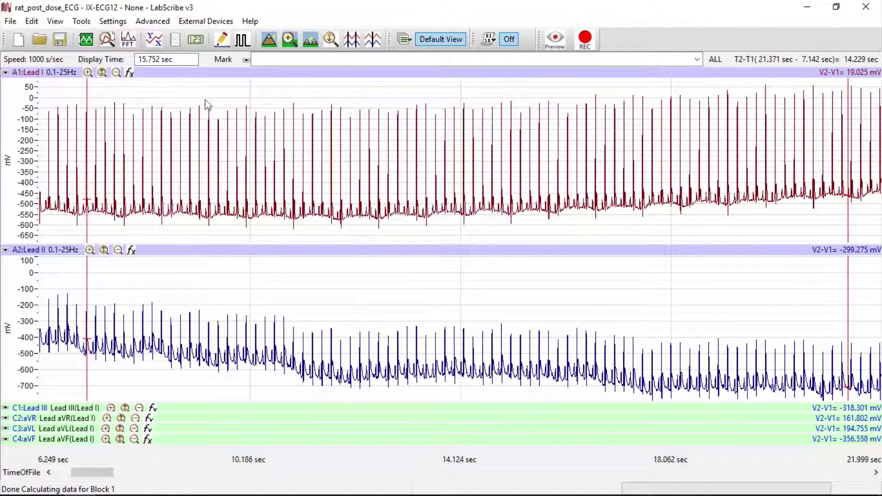
# Open the Advanced menu to reach the ECG Analysis options
pyautogui.click(142, 20)
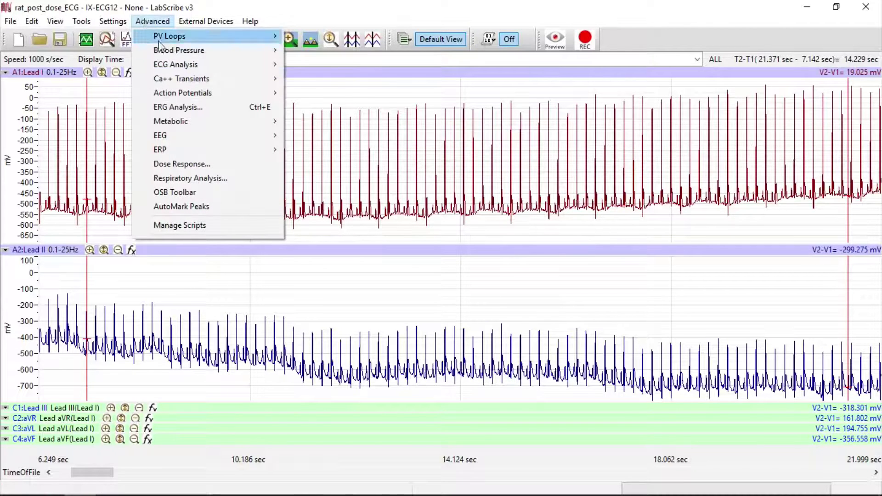
# Open Offline ECG Calculations, keeping Lead I as the channel and Current Block as the data range
pyautogui.moveTo(188, 67)
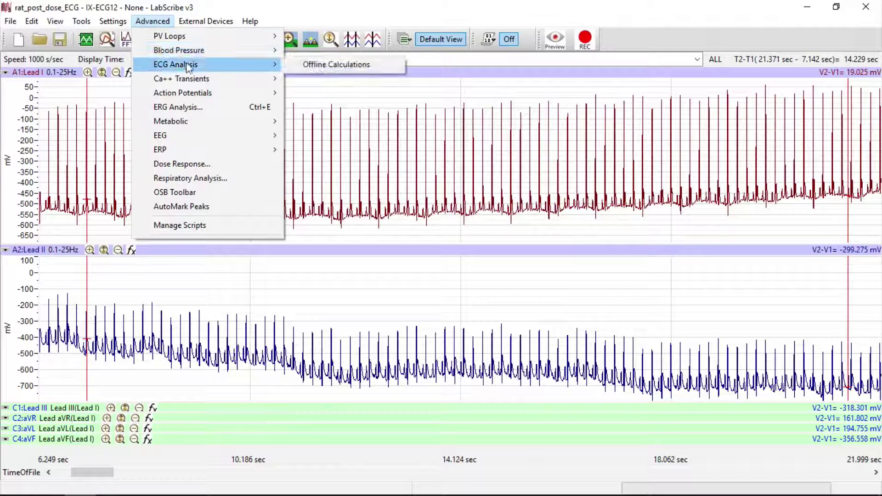
pyautogui.click(386, 65)
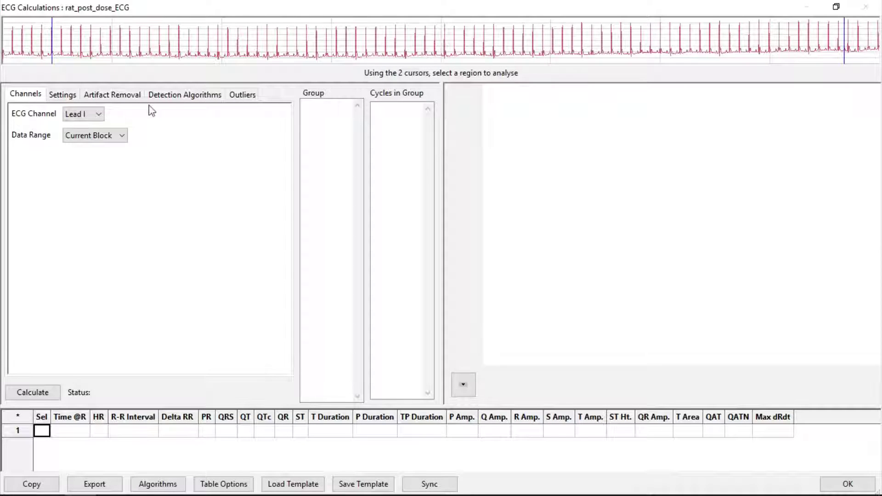
pyautogui.click(99, 115)
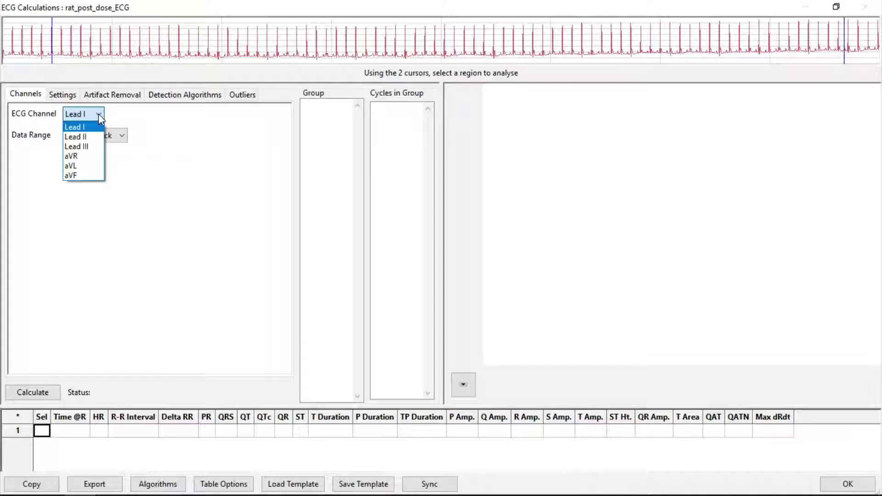
pyautogui.click(99, 115)
pyautogui.click(121, 135)
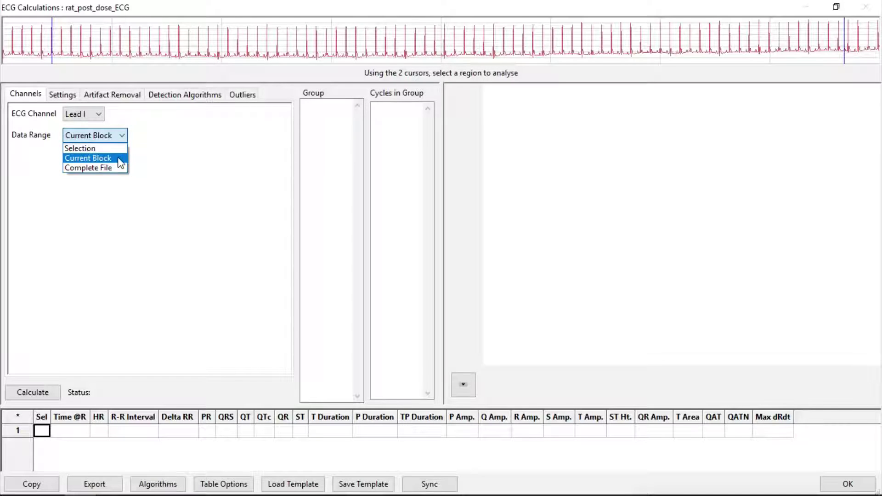
pyautogui.click(119, 160)
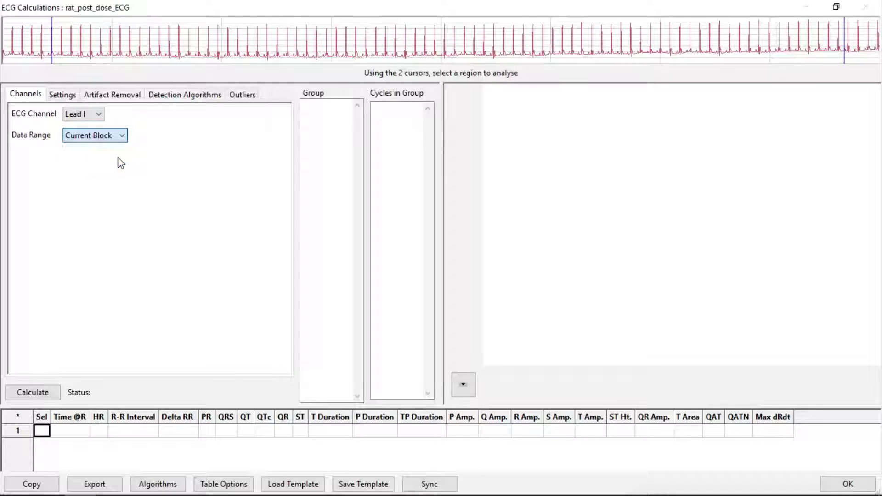
# Load the Rat presets on the Settings tab, keeping averaging by cycles
pyautogui.click(60, 95)
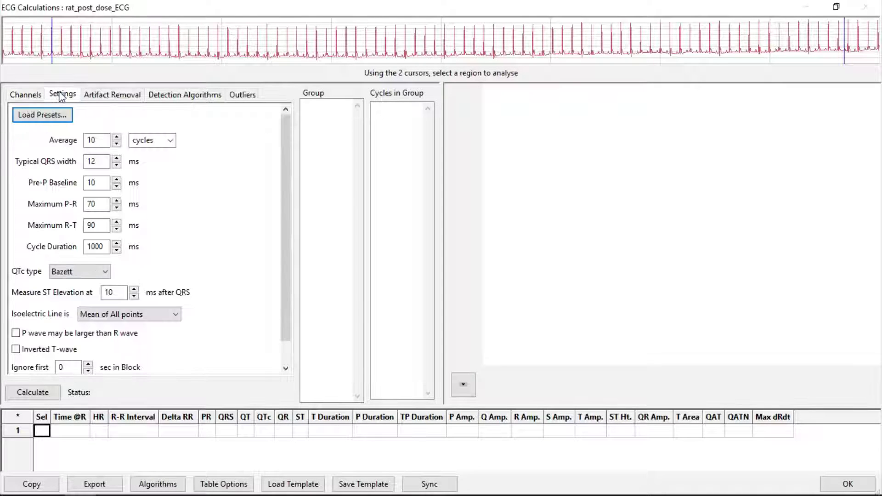
pyautogui.click(50, 118)
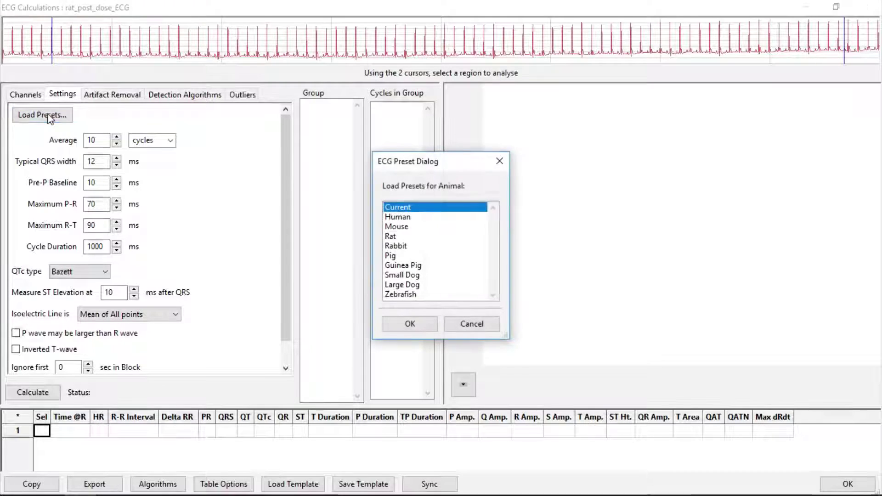
pyautogui.click(402, 237)
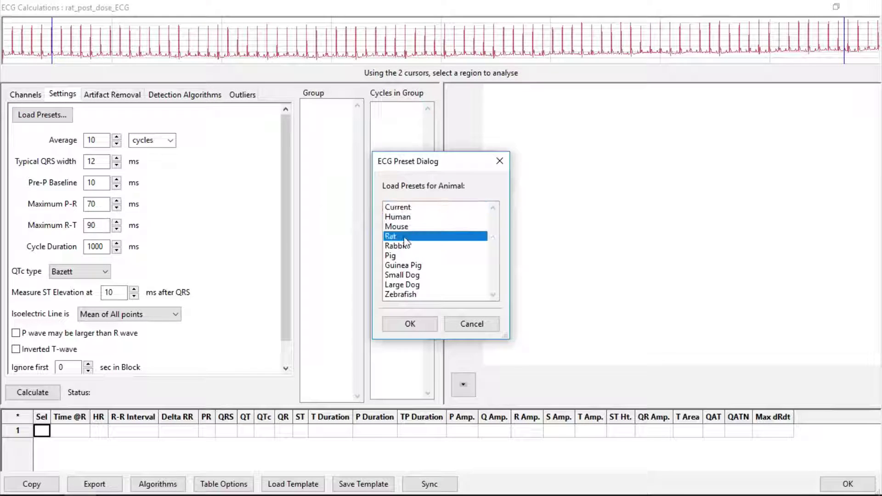
pyautogui.click(410, 324)
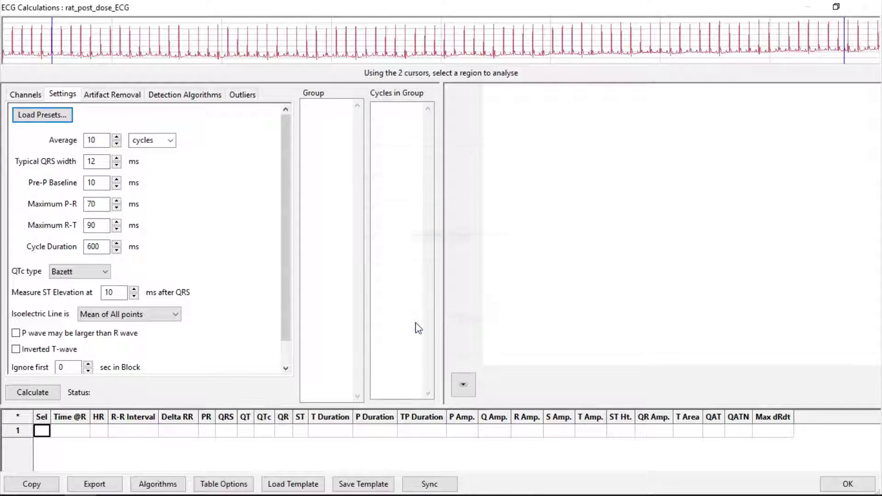
pyautogui.click(170, 141)
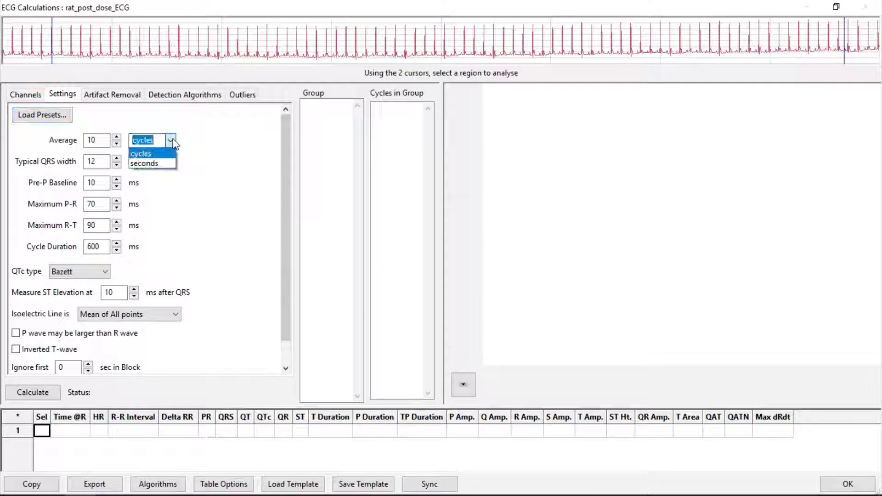
pyautogui.click(171, 141)
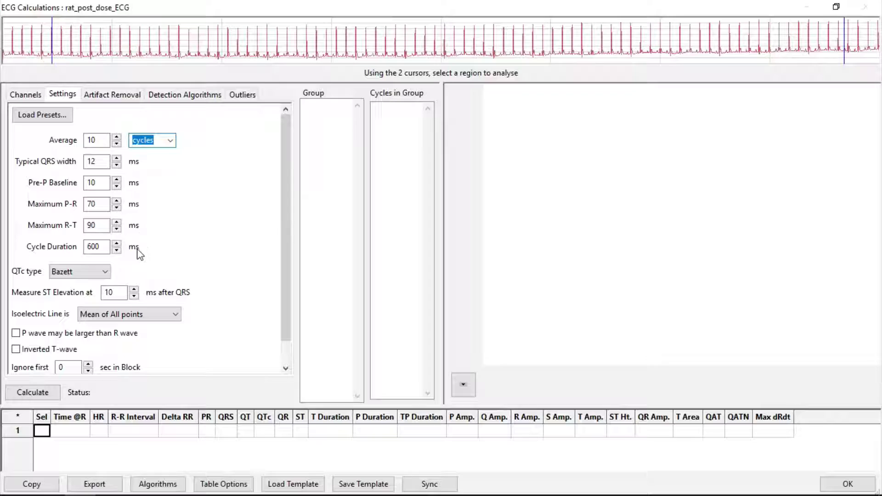
# Set cycle duration to 300 ms, keep Bazett QTc and Mean of All points, and calculate
pyautogui.click(92, 246)
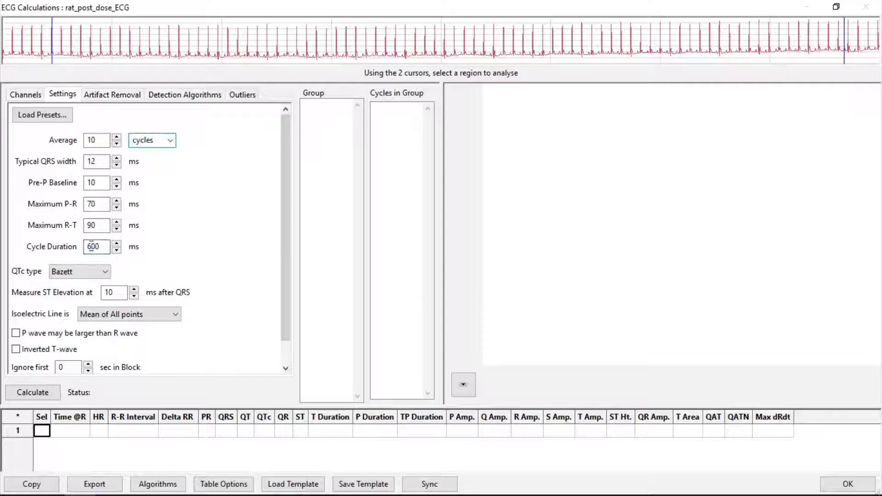
pyautogui.press('BackSpace')
pyautogui.write('3')
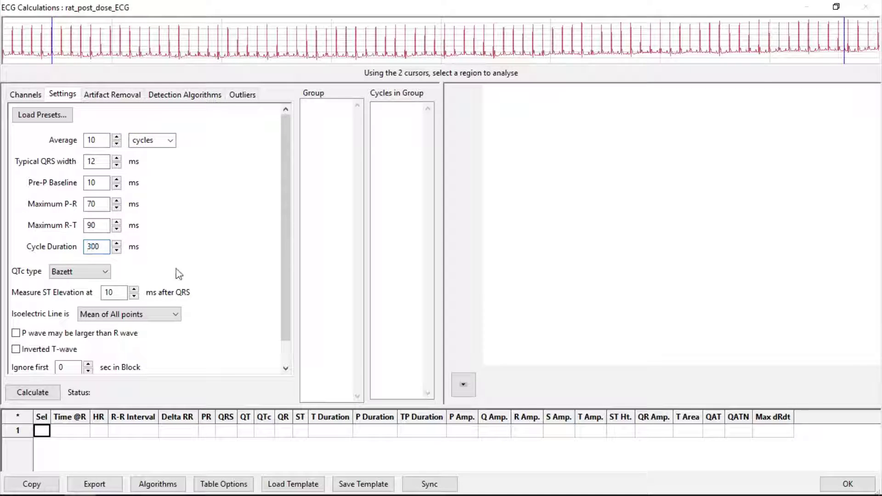
pyautogui.click(105, 273)
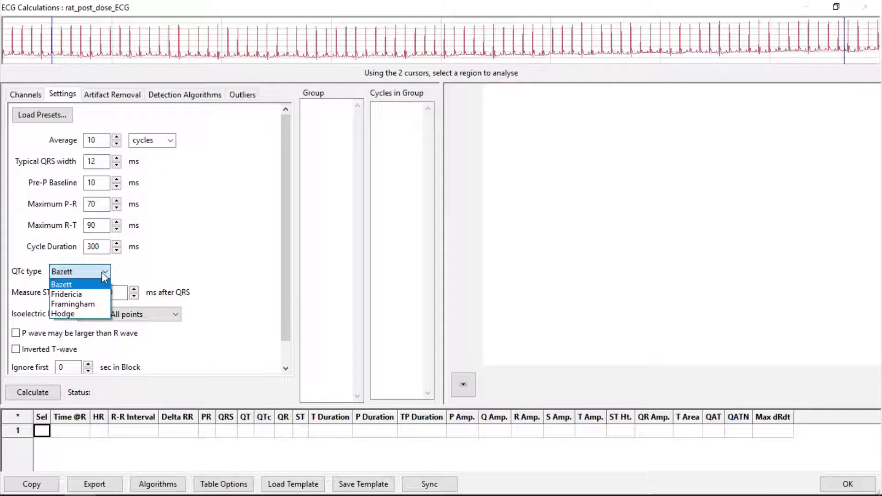
pyautogui.click(101, 273)
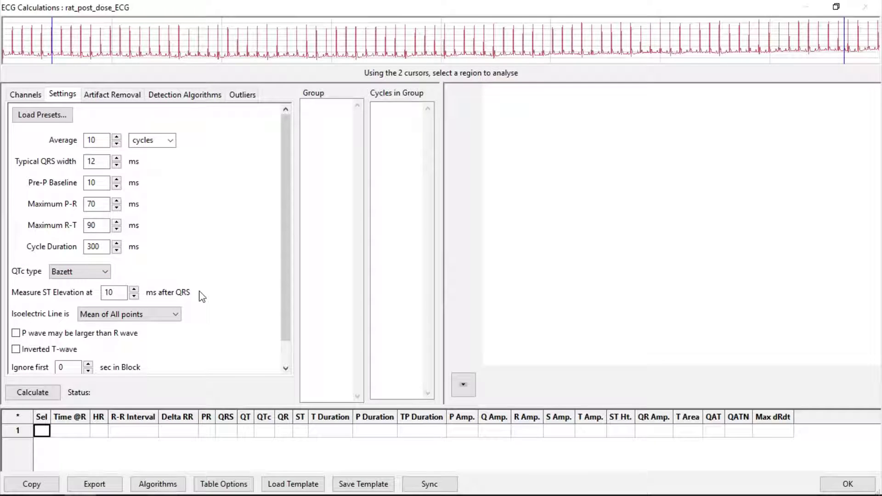
pyautogui.click(172, 315)
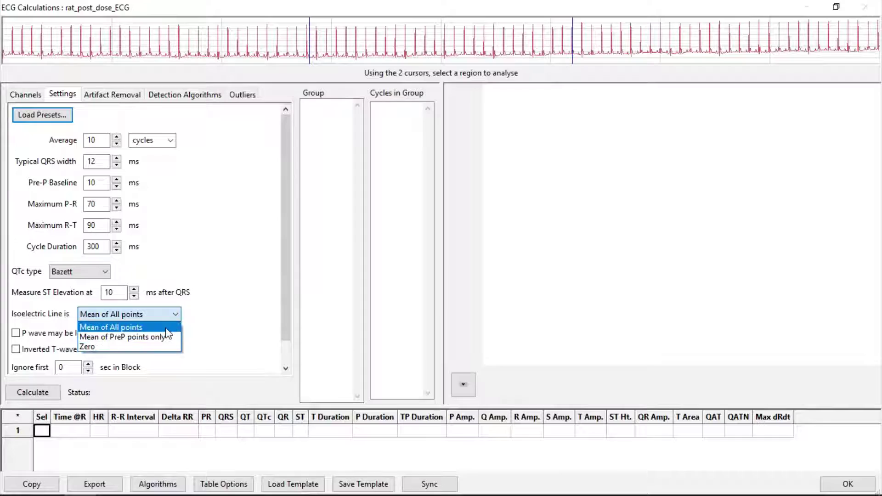
pyautogui.click(166, 329)
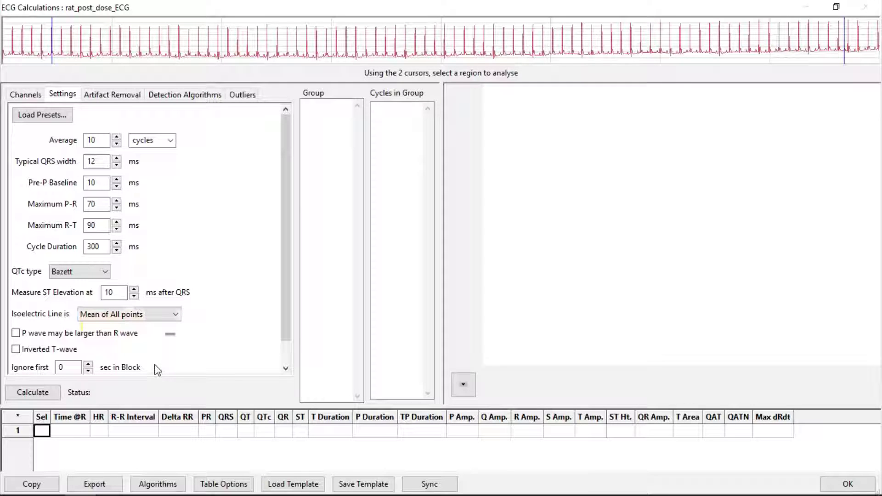
pyautogui.click(46, 391)
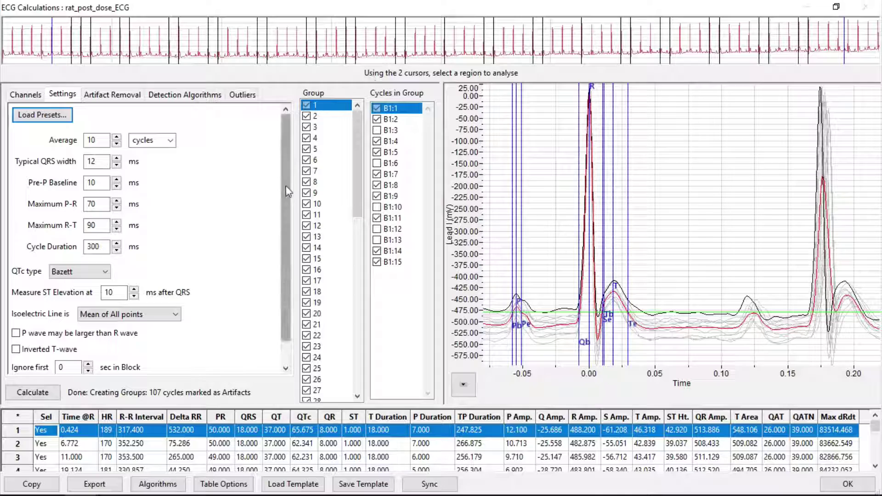
# Step the cycle detection threshold sensitivity up to 4 and recalculate the cycles
pyautogui.moveTo(285, 186); pyautogui.dragTo(281, 218)
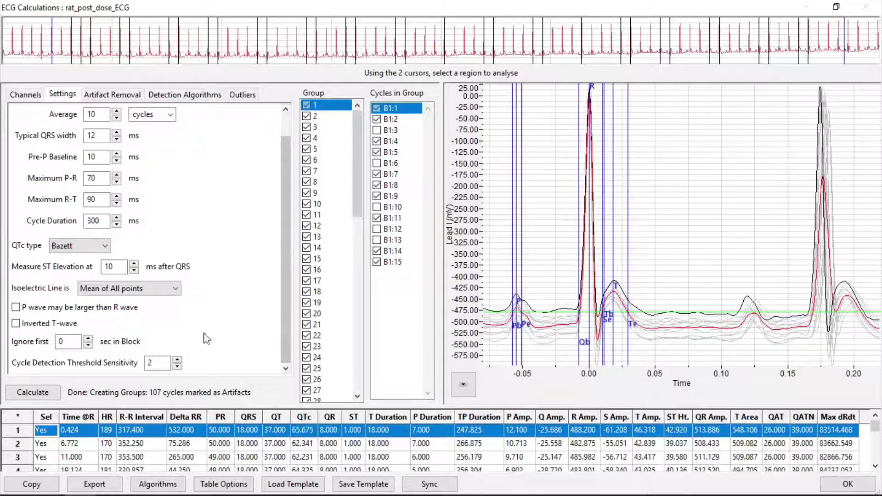
pyautogui.click(177, 360)
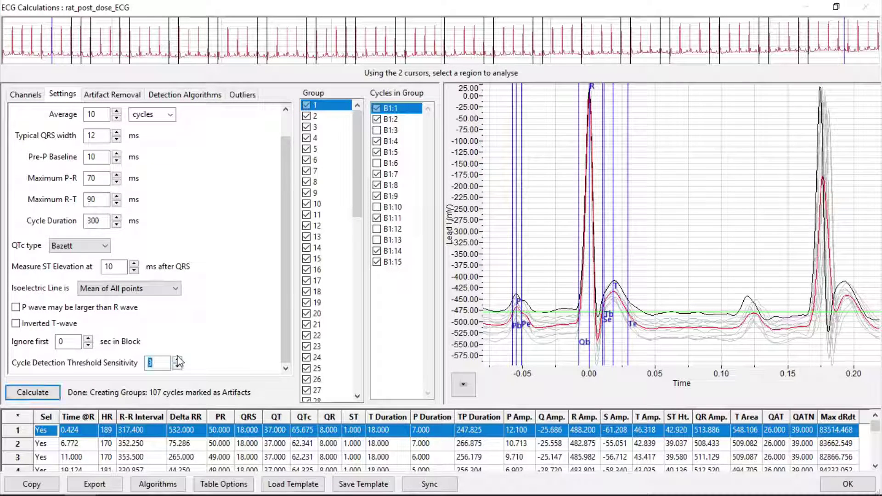
pyautogui.click(177, 359)
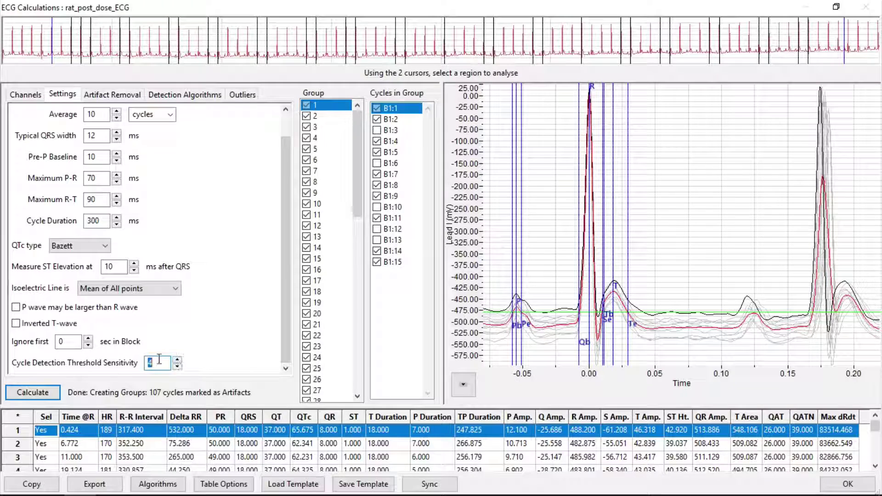
pyautogui.click(42, 392)
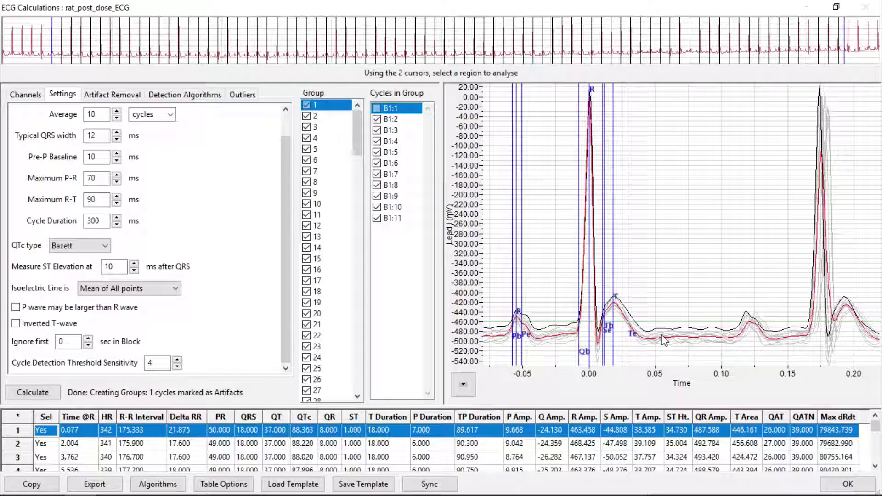
# Exclude cycle B1:1, view B1:4 with the time axis at about -0.08 to 0.14, then show Artifact Removal
pyautogui.click(400, 120)
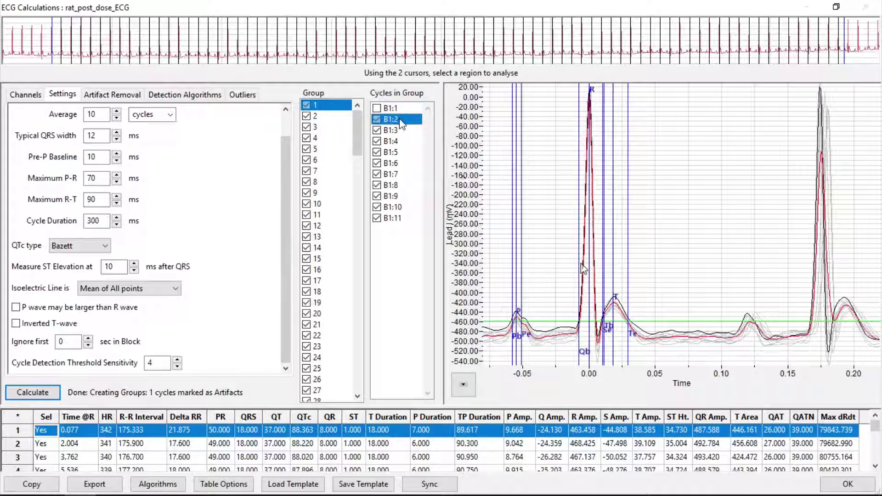
pyautogui.click(410, 142)
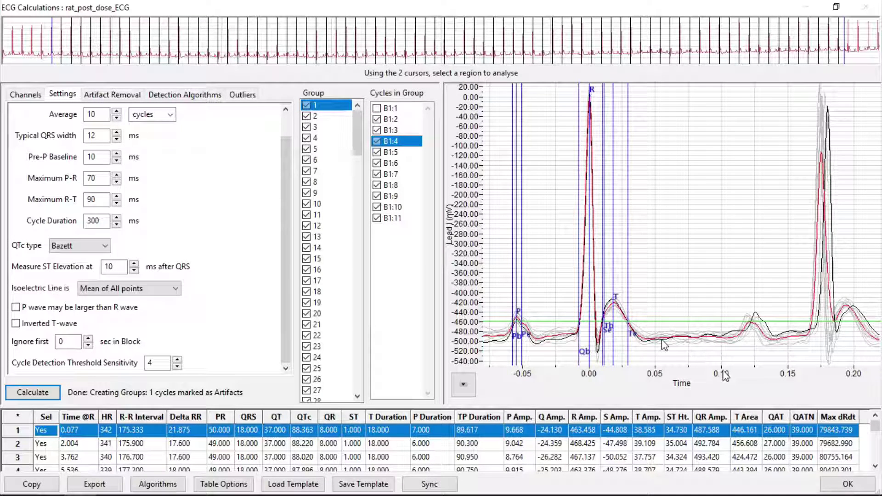
pyautogui.moveTo(724, 376); pyautogui.dragTo(810, 390)
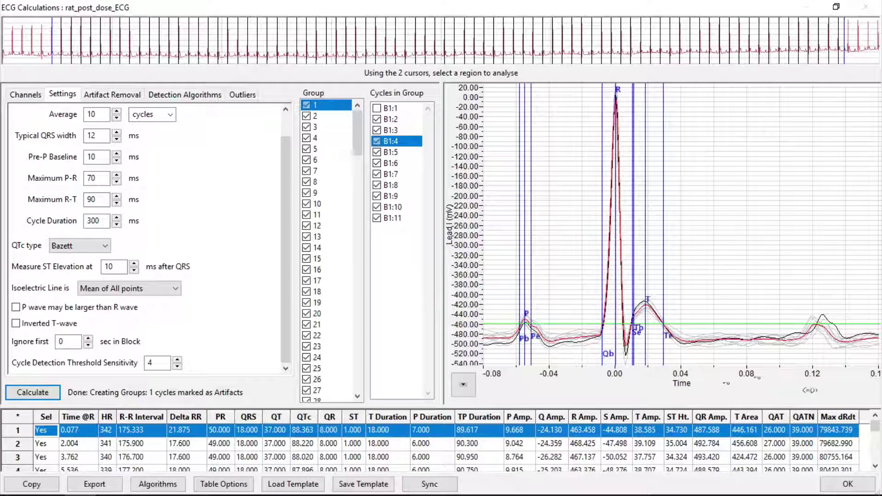
pyautogui.click(114, 95)
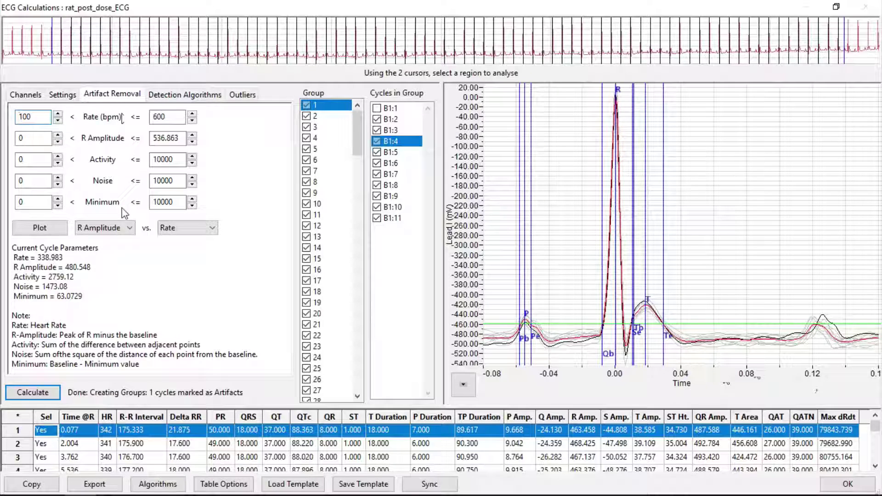
# Plot R Amplitude against Rate for all cycles, reviewing cycle B1:5's parameters
pyautogui.click(128, 229)
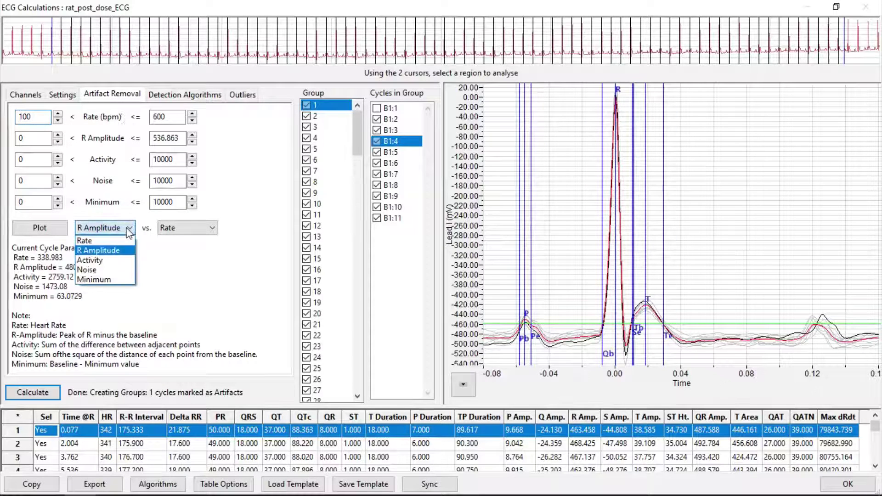
pyautogui.click(129, 230)
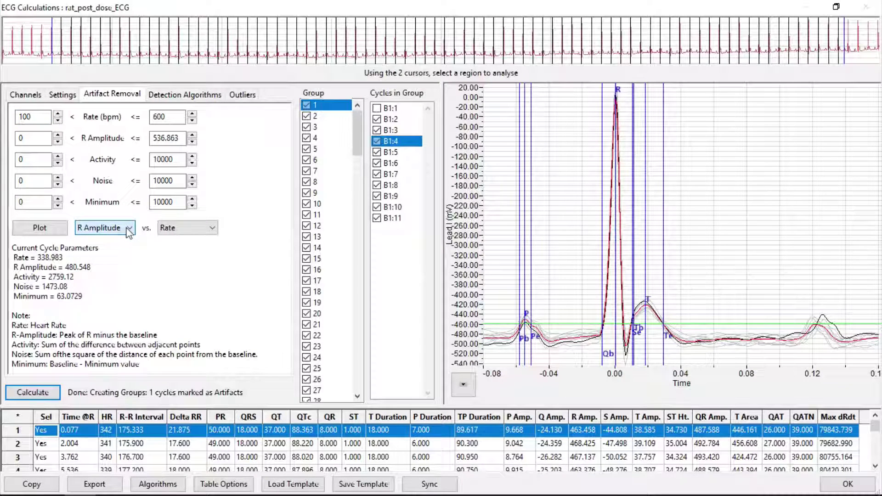
pyautogui.click(214, 228)
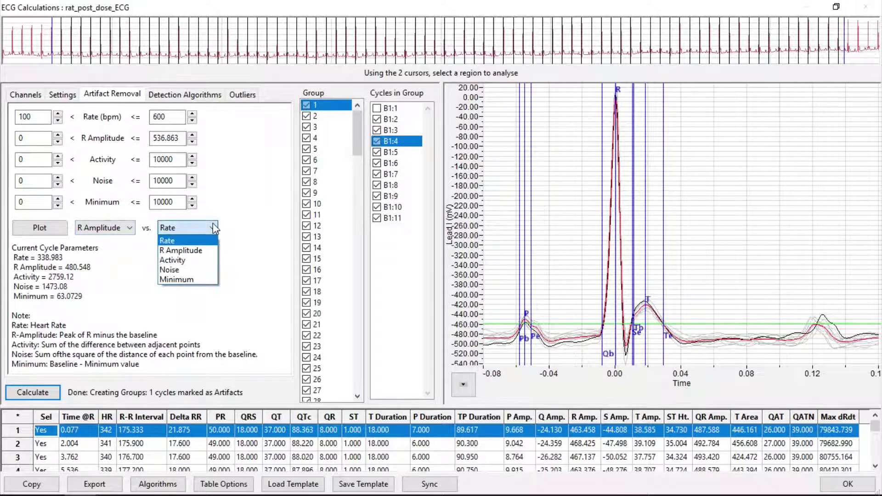
pyautogui.click(214, 229)
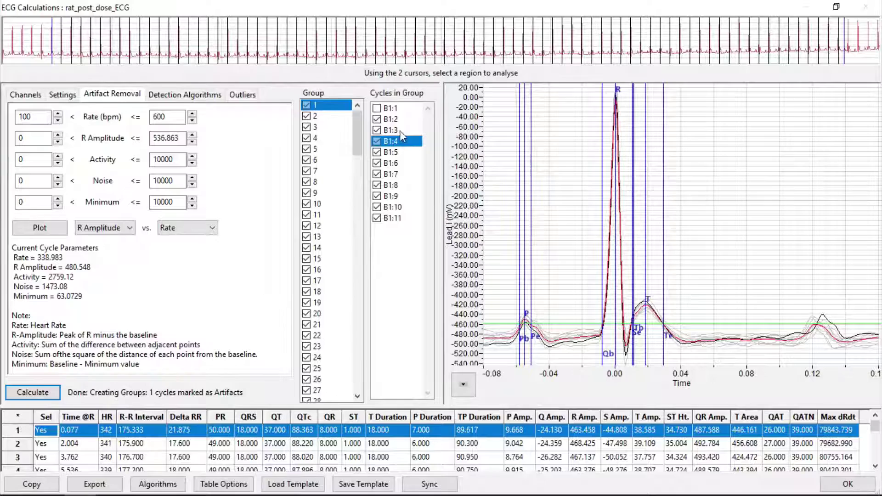
pyautogui.click(410, 153)
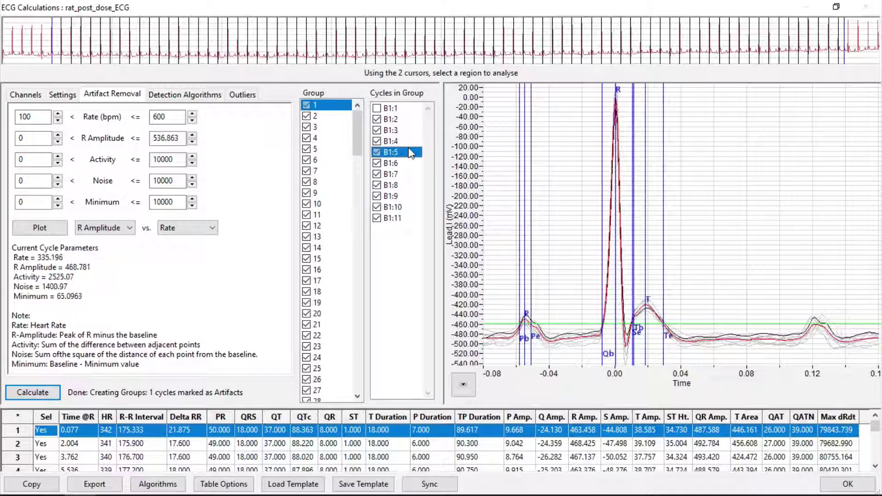
pyautogui.click(51, 230)
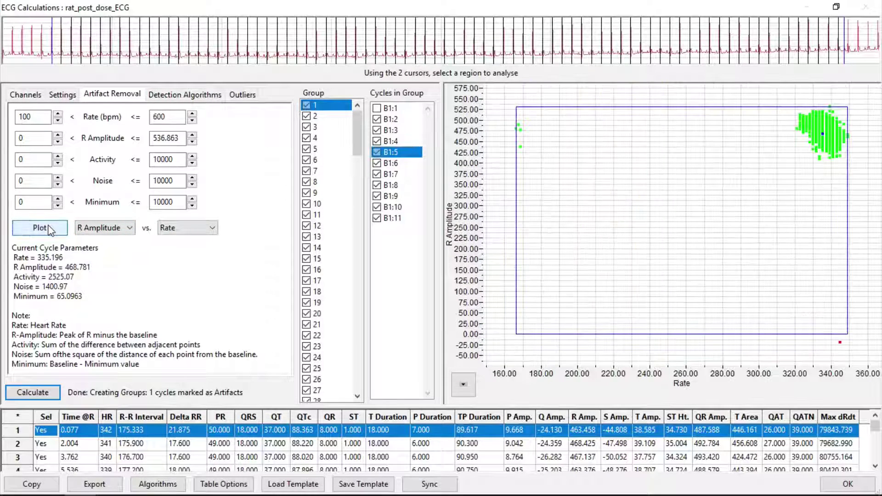
pyautogui.click(51, 231)
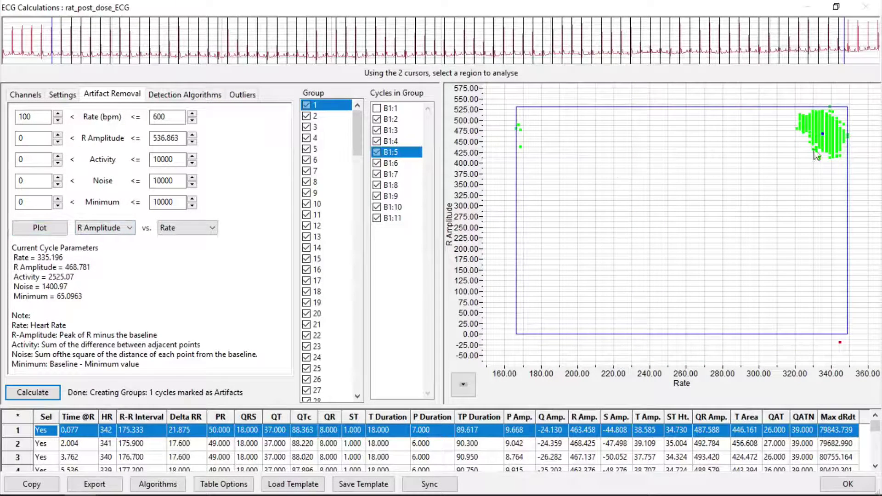
# Review cycles B1:6 and B1:7, raise the minimum rate to 212 bpm, and recalculate
pyautogui.click(406, 164)
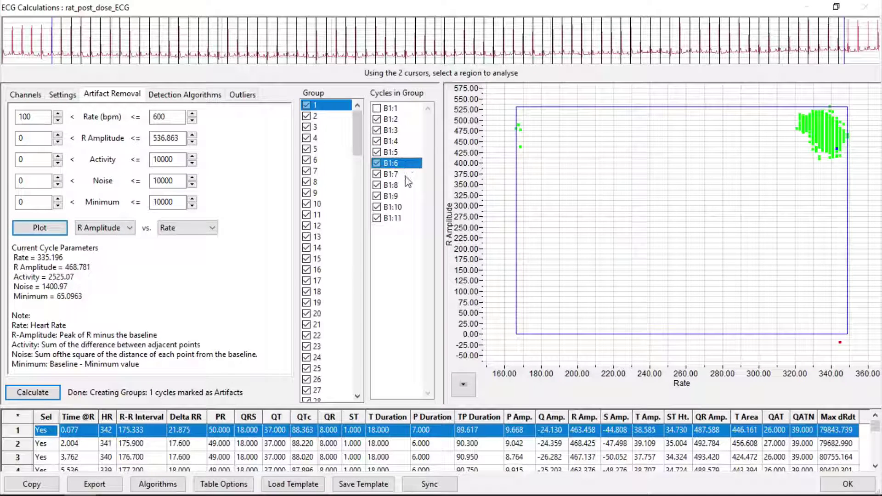
pyautogui.click(405, 176)
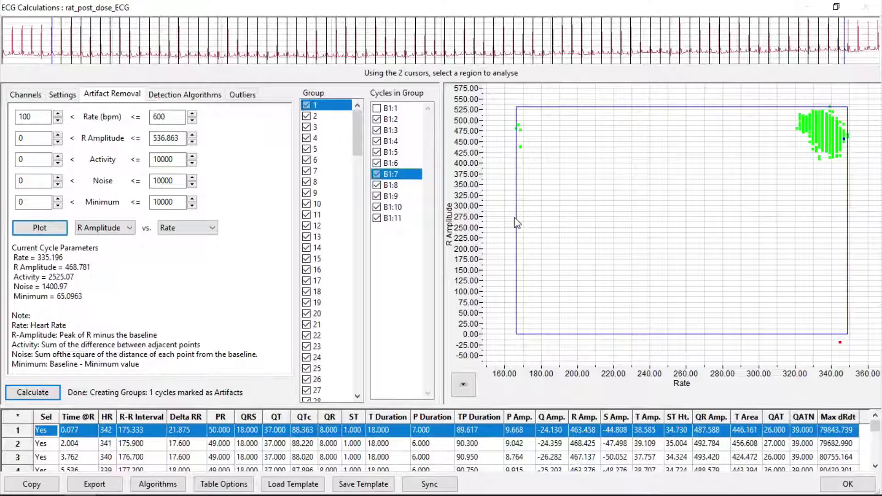
pyautogui.moveTo(517, 224); pyautogui.dragTo(601, 233)
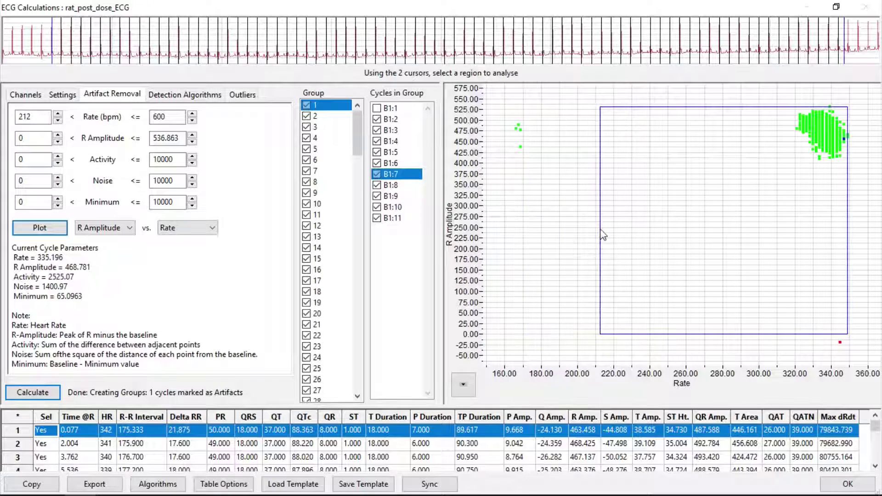
pyautogui.click(36, 394)
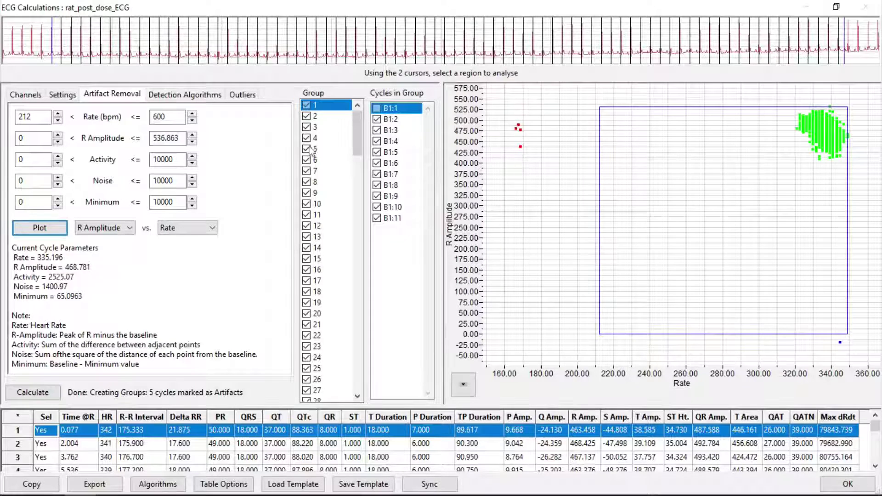
# Widen the rate window to include the low-rate outliers and recalculate, leaving 1 artifact
pyautogui.click(239, 96)
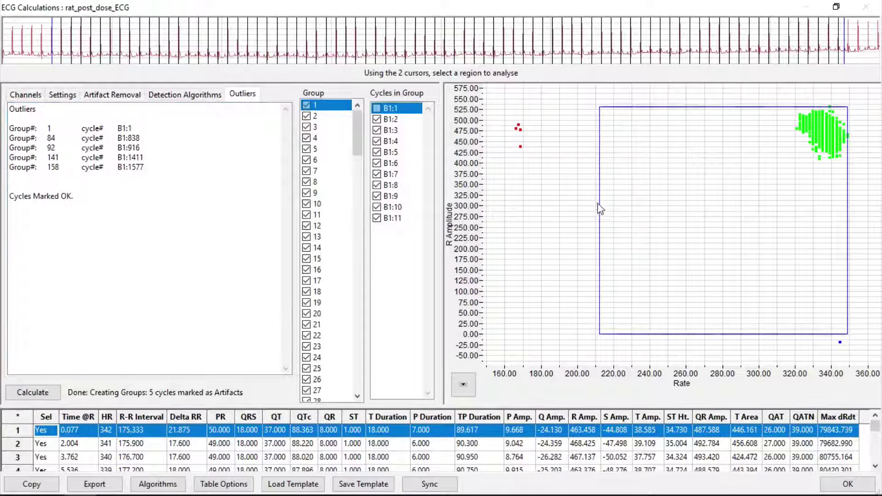
pyautogui.moveTo(599, 208); pyautogui.dragTo(513, 211)
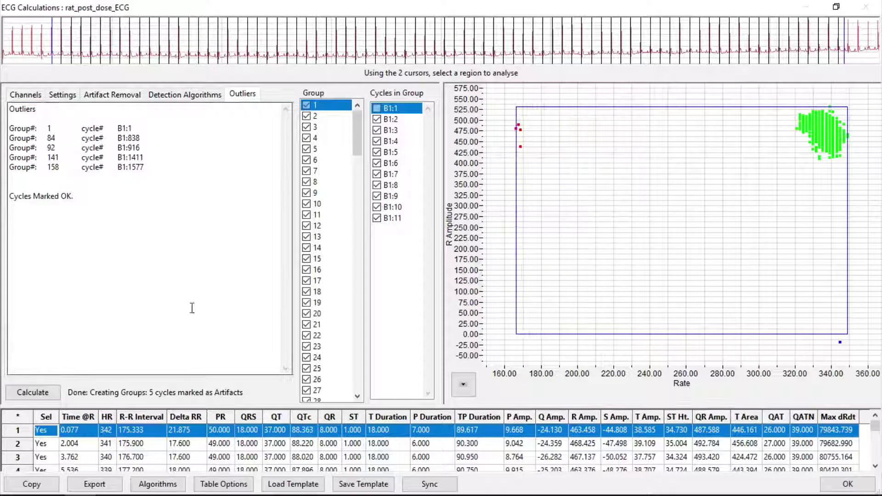
pyautogui.click(30, 393)
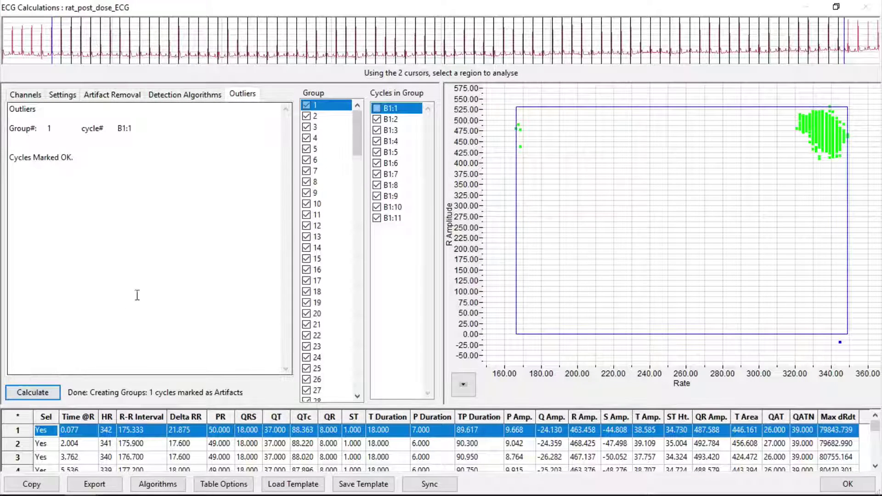
pyautogui.click(377, 109)
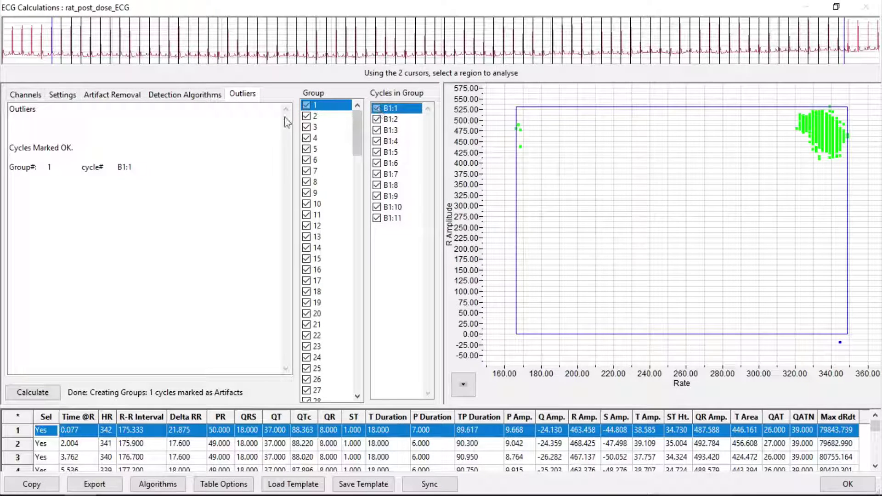
pyautogui.click(179, 95)
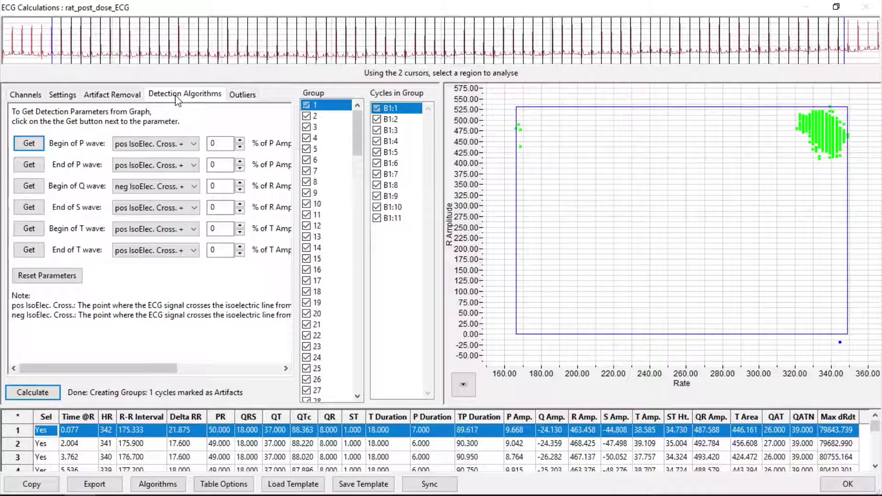
# On the average ECG graph, move the Pb and Pe markers, take End of P wave from graph, and recalculate
pyautogui.click(463, 386)
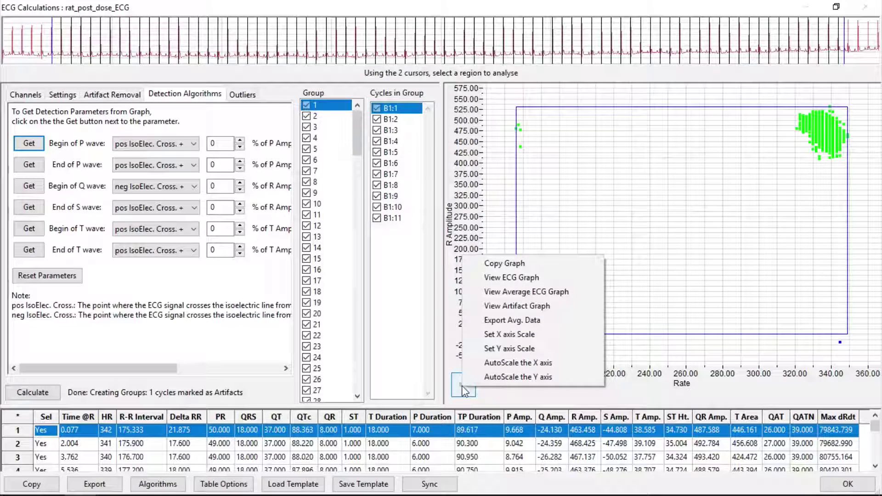
pyautogui.click(528, 293)
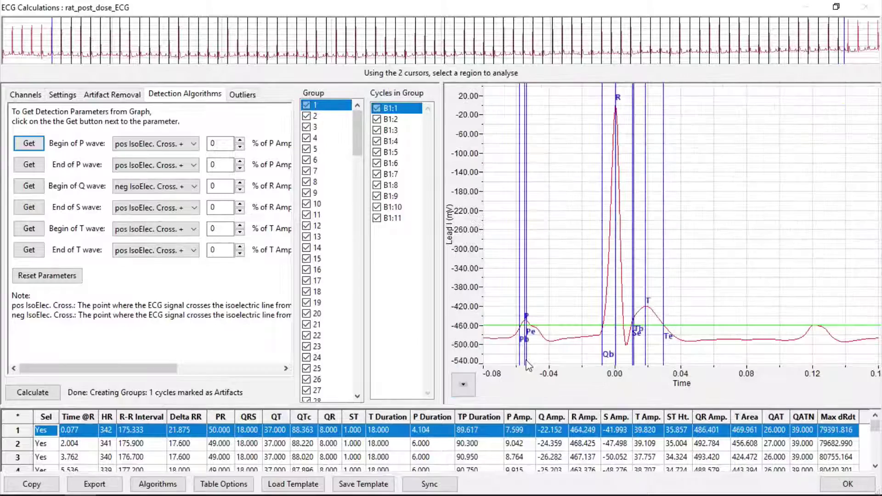
pyautogui.moveTo(527, 365); pyautogui.dragTo(544, 364)
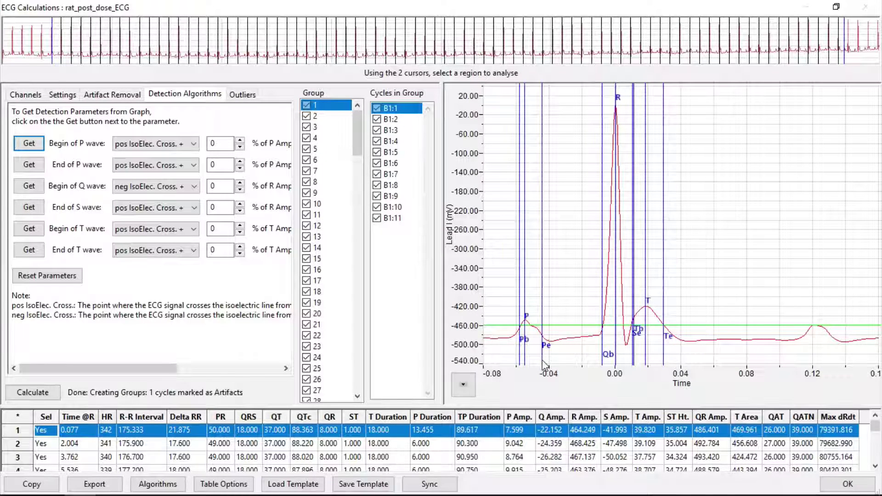
pyautogui.moveTo(521, 363); pyautogui.dragTo(516, 362)
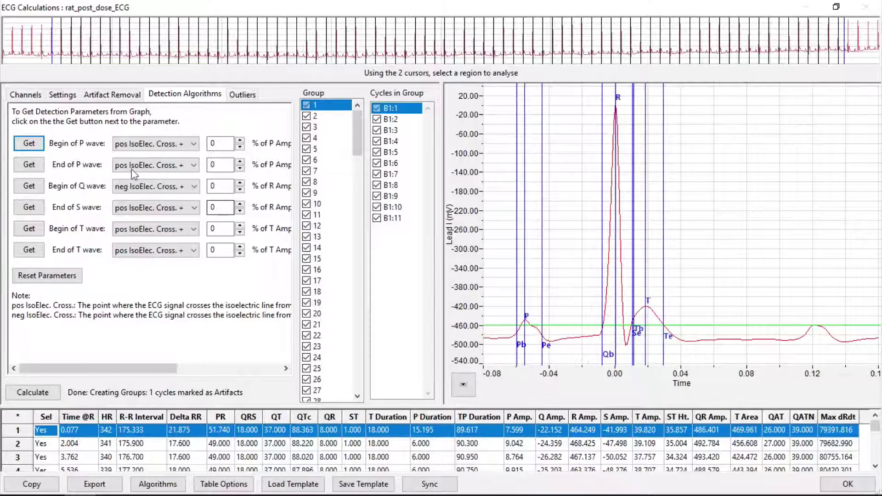
pyautogui.click(35, 167)
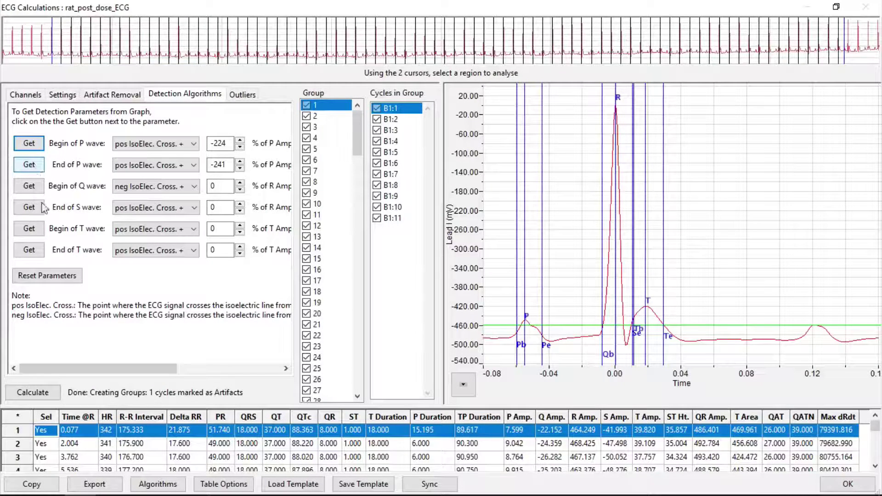
pyautogui.click(39, 384)
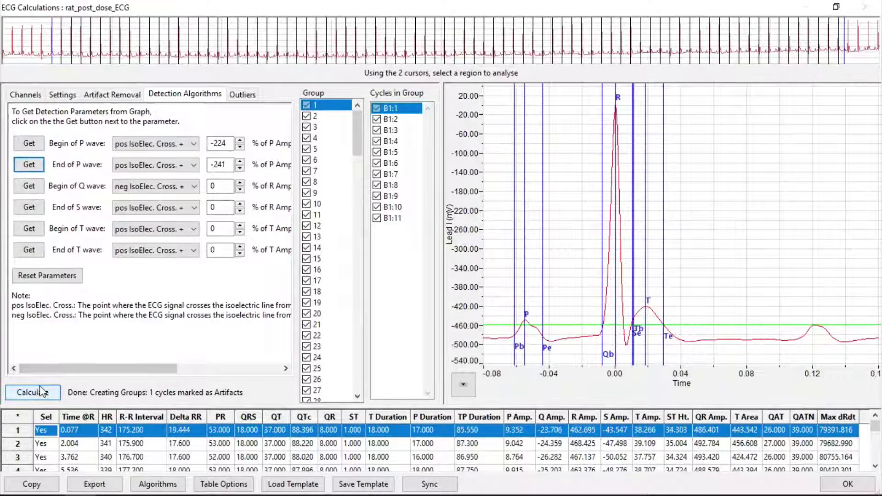
# Select cycle B1:2 and view the averaged cycles of groups 2 and 4
pyautogui.click(401, 119)
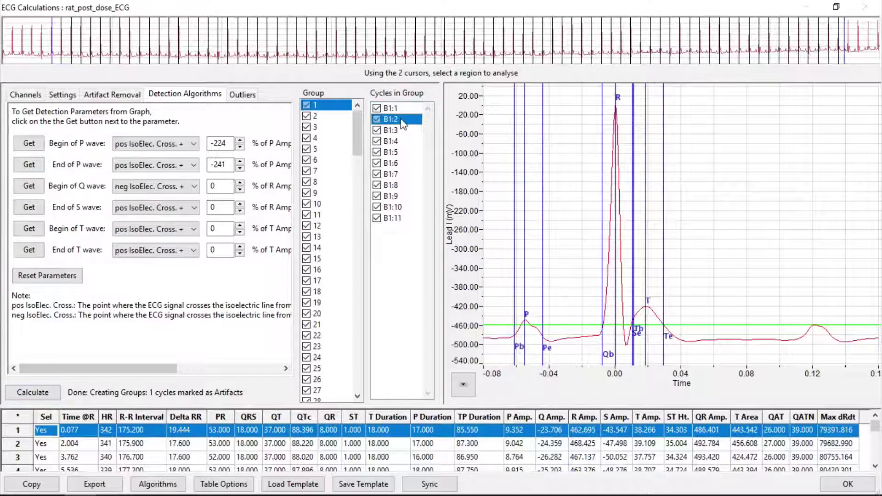
pyautogui.click(331, 115)
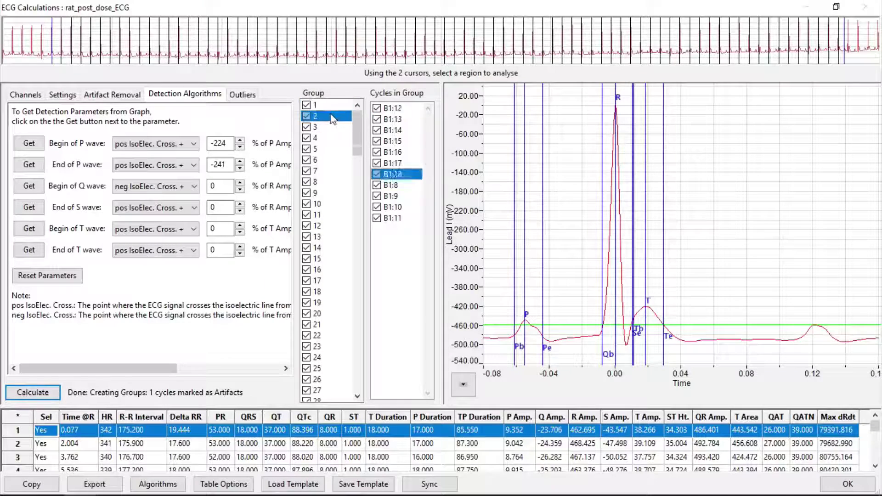
pyautogui.click(327, 138)
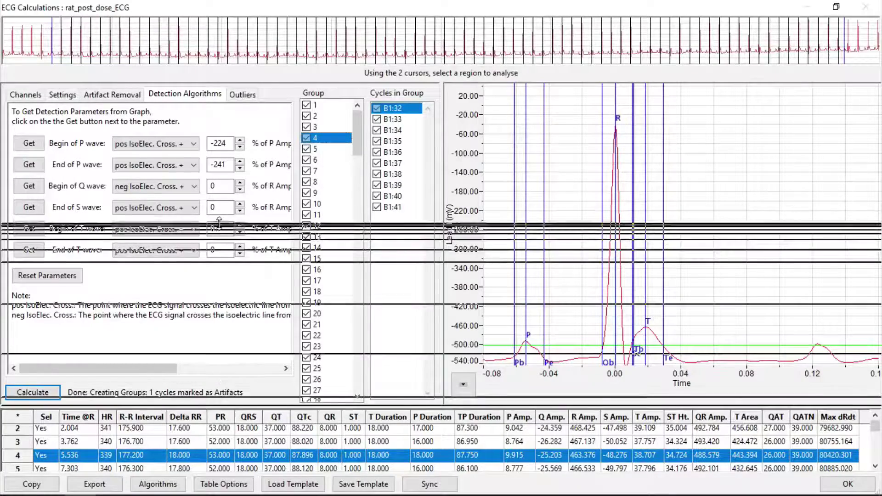
# Enlarge the results table, scroll down, and select cycle 81 at 142.371 s
pyautogui.moveTo(220, 222); pyautogui.dragTo(219, 224)
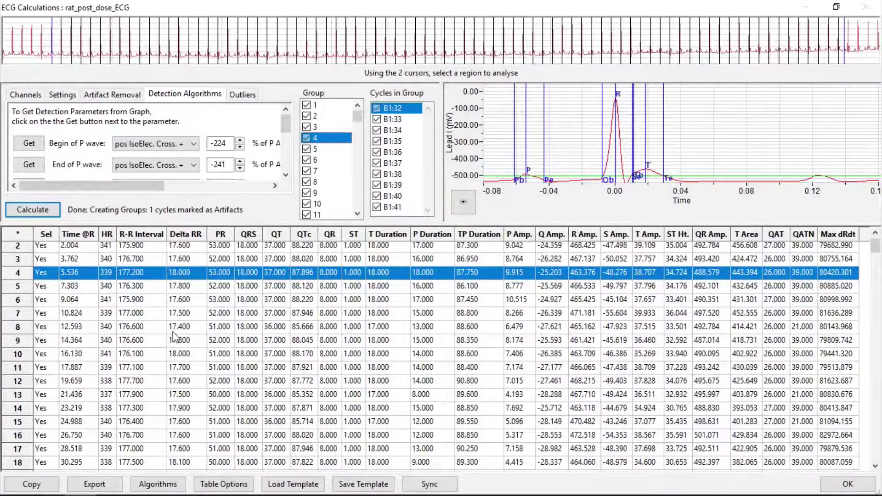
pyautogui.scroll(-15, 174, 334)
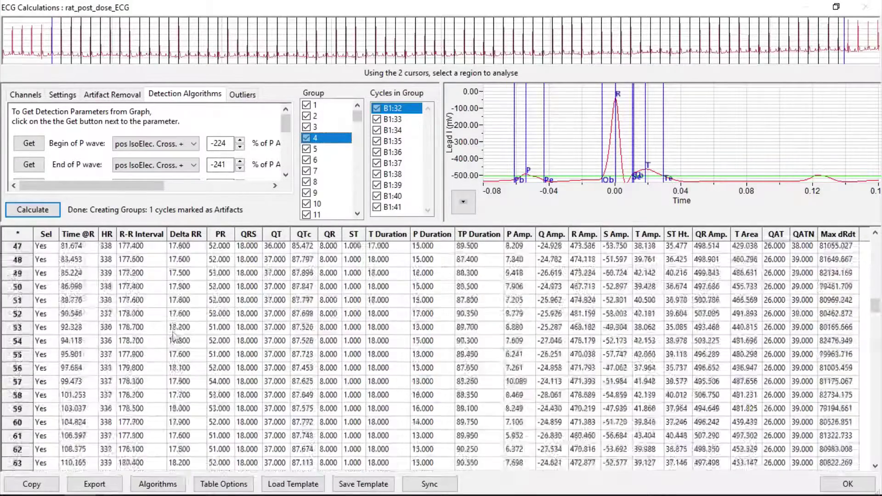
pyautogui.scroll(-9, 174, 336)
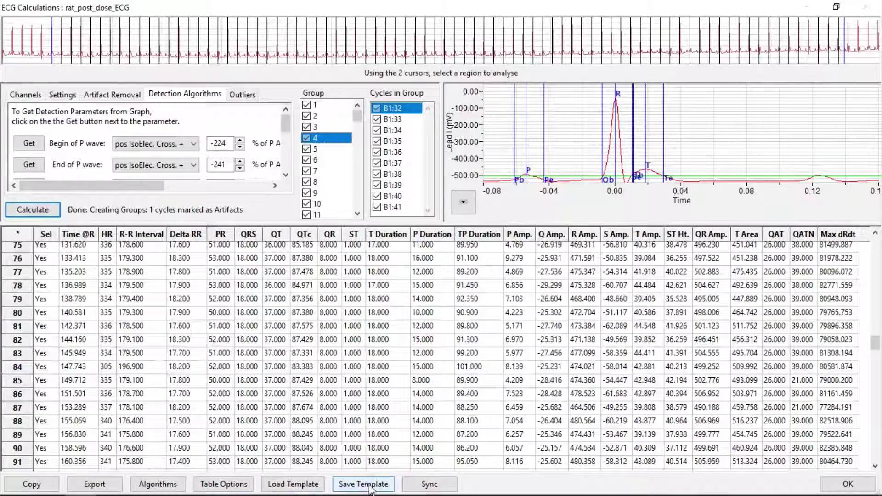
pyautogui.click(42, 330)
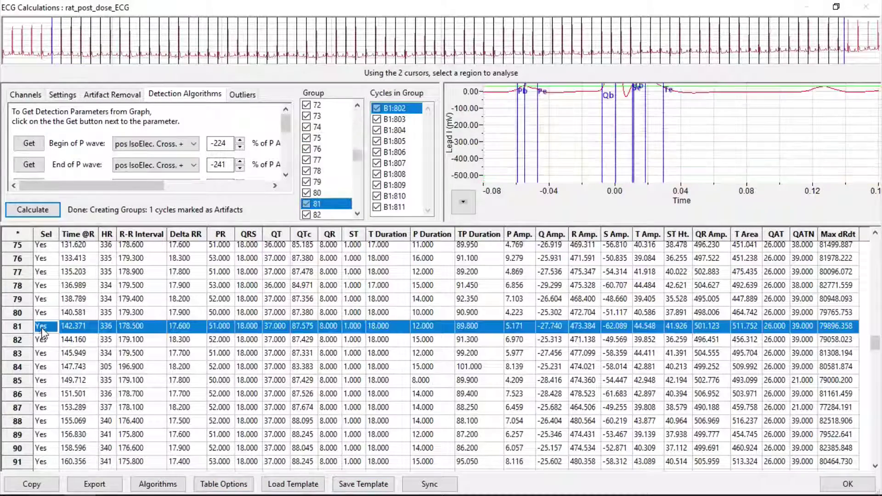
# Restore the calculations window, sync the main recording to cycle 81, then maximize it again
pyautogui.click(836, 6)
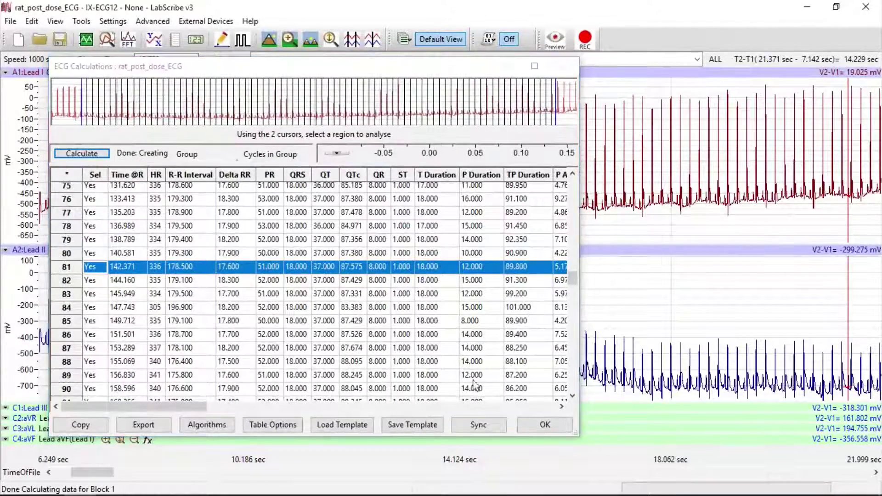
pyautogui.click(478, 424)
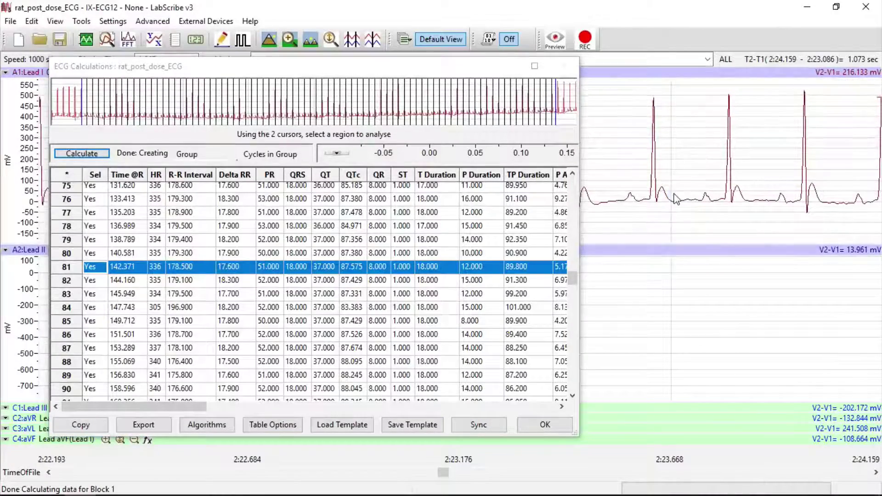
pyautogui.click(534, 65)
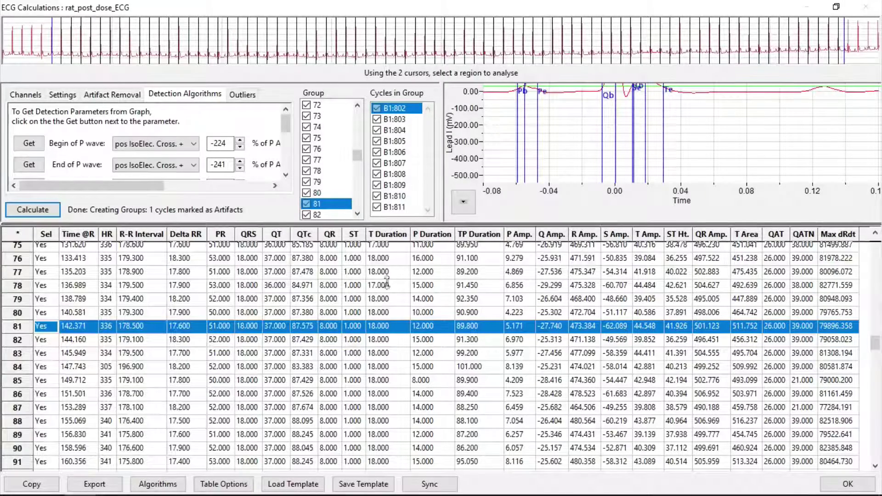
# Return to group 1 and export its averaged ECG data to the Desktop as comma-separated ECG Data.txt.csv
pyautogui.click(429, 483)
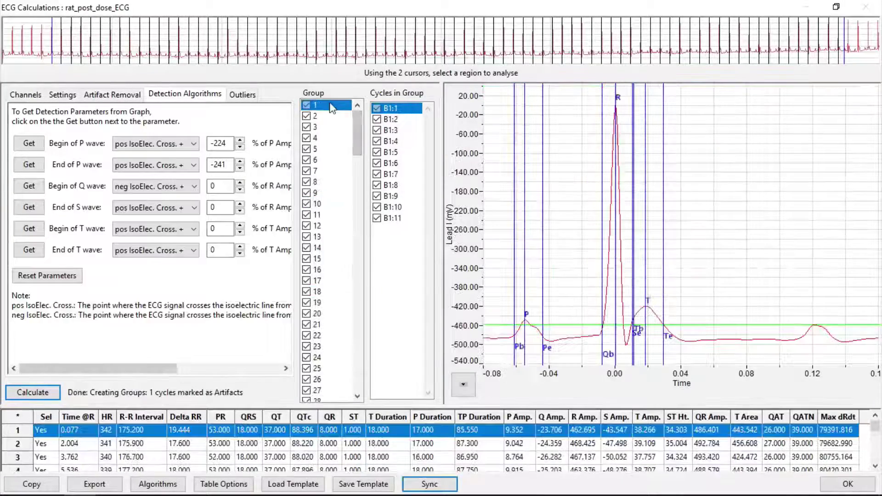
pyautogui.click(462, 386)
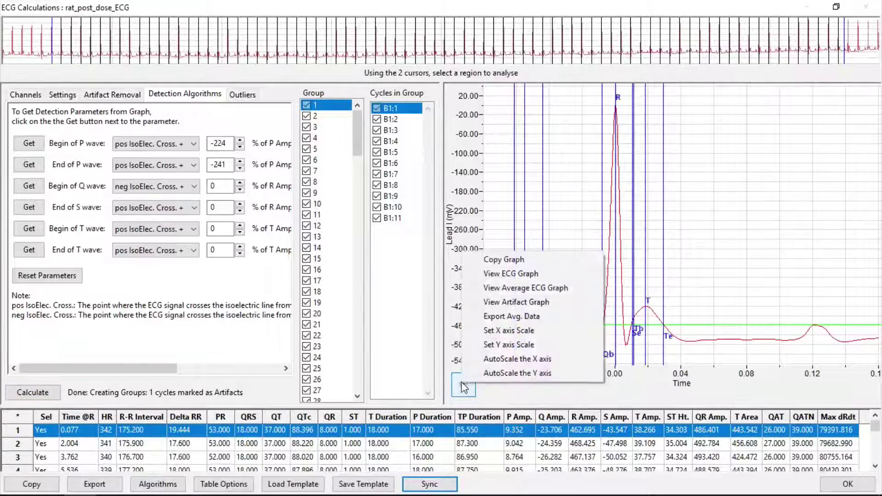
pyautogui.click(538, 319)
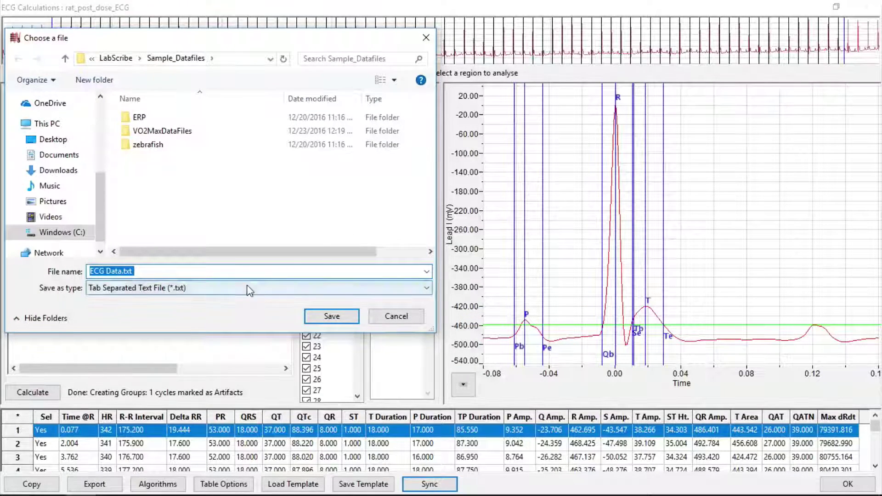
pyautogui.click(247, 286)
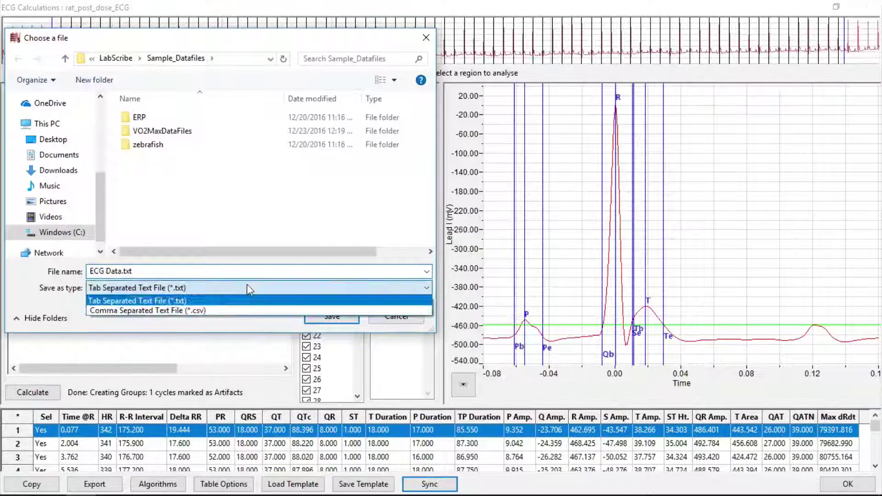
pyautogui.click(238, 311)
pyautogui.click(53, 140)
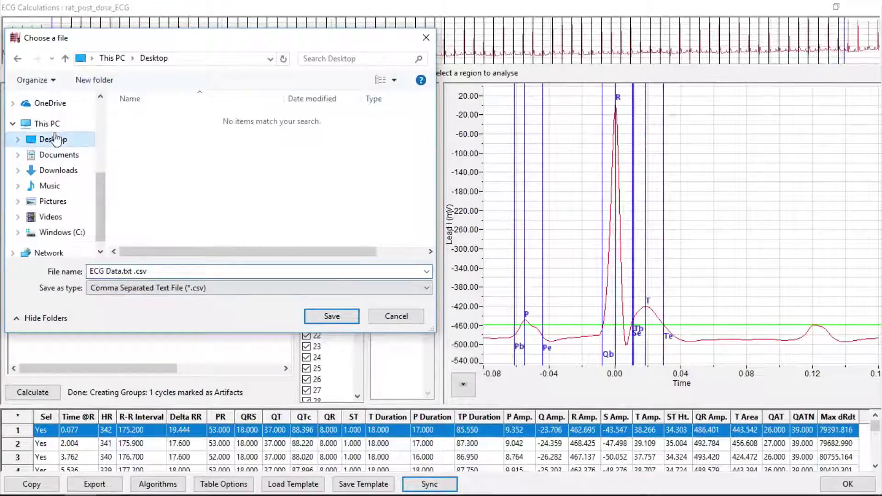
pyautogui.click(332, 316)
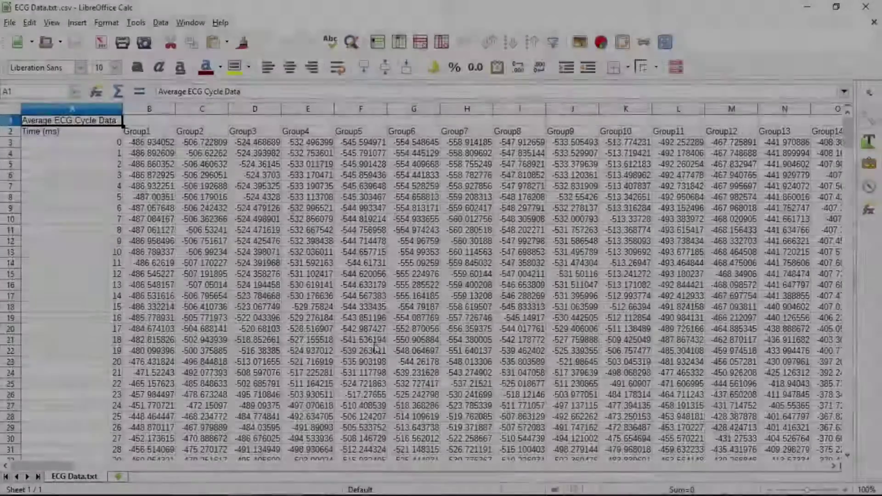